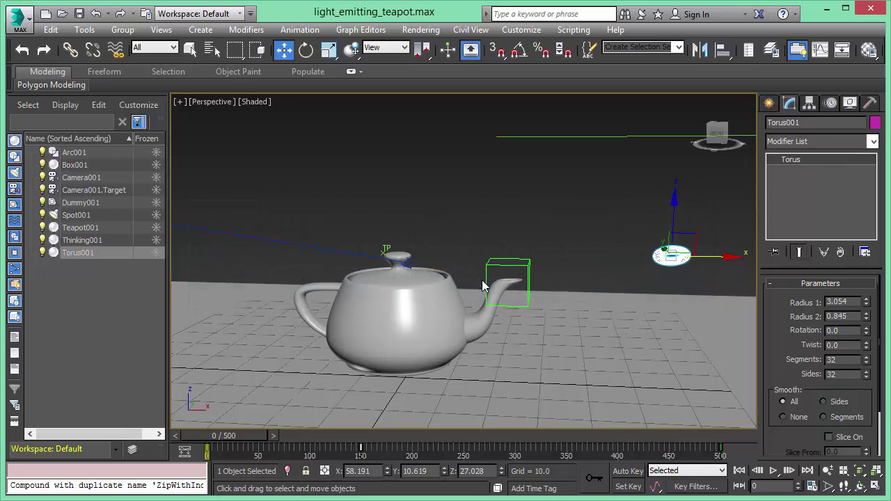
Step: Orbit the Perspective view around the teapot and bring the Thinking001 node editor into view
click(861, 486)
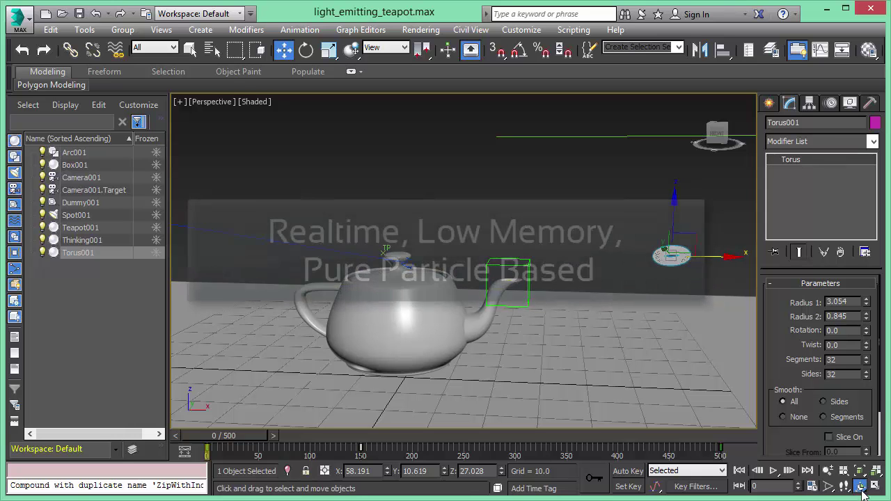
drag(445, 292, 477, 271)
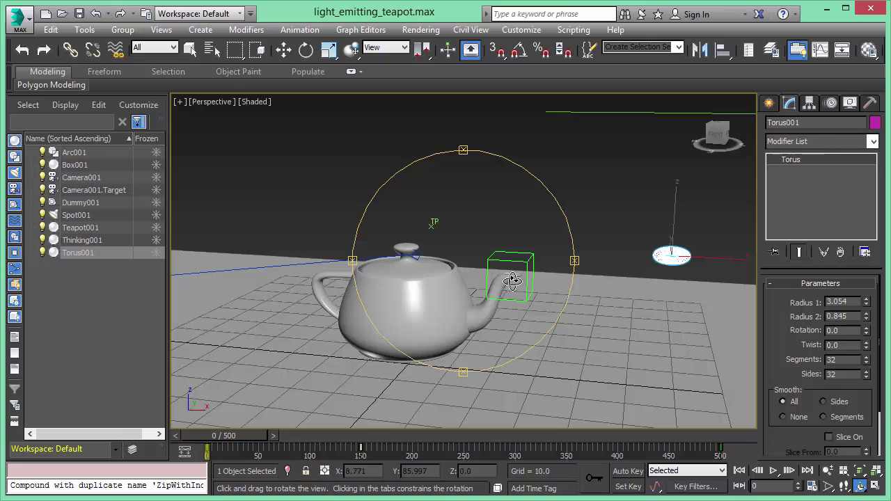
drag(404, 324, 431, 315)
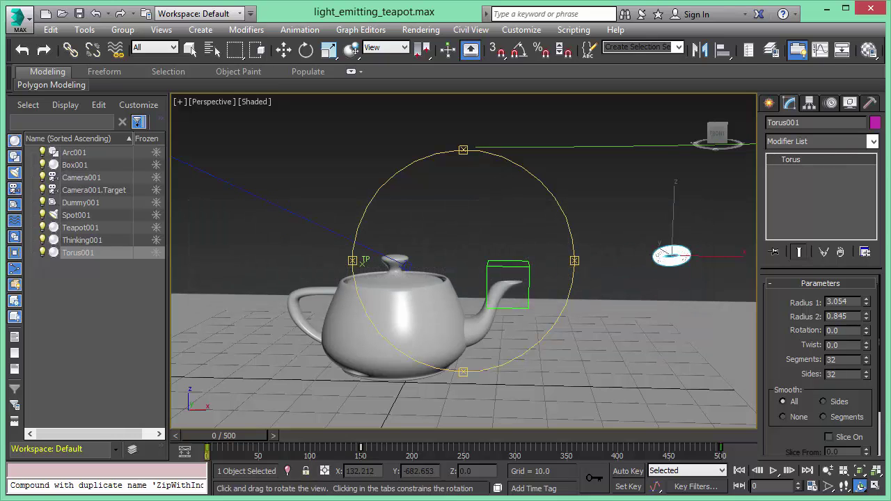
drag(0, 64, 610, 30)
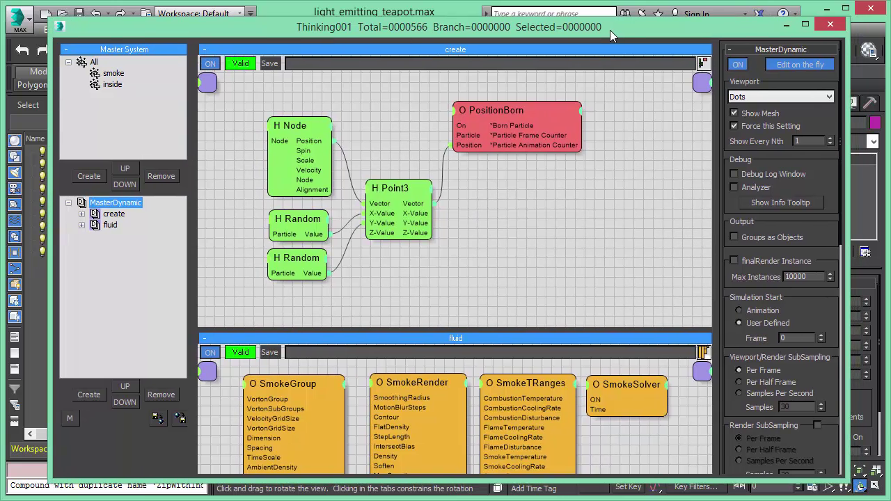
Step: Inspect the create group's PositionBorn, Node (source Dummy001) and two Random nodes
click(114, 214)
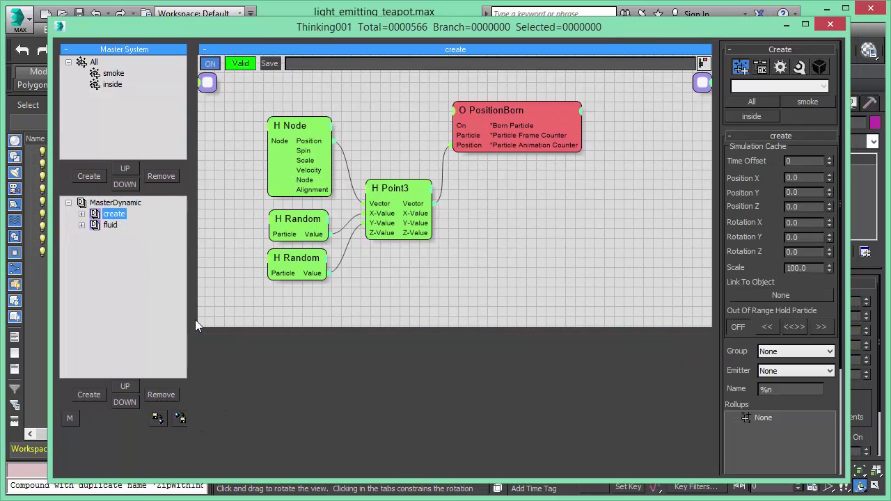
click(533, 111)
click(509, 193)
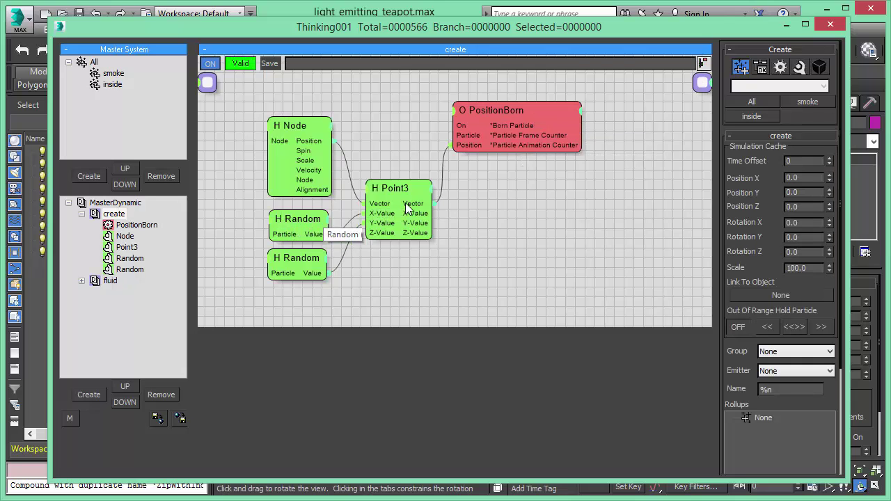
click(283, 131)
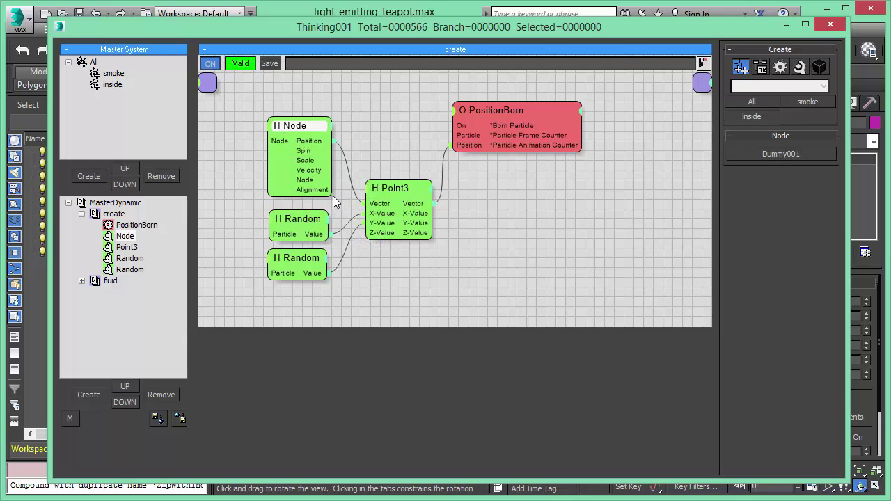
click(303, 222)
click(298, 267)
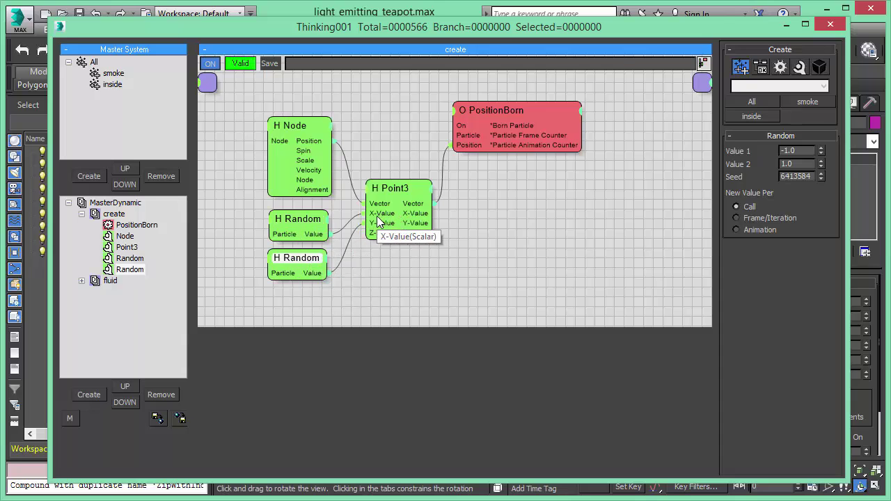
Step: Recheck PositionBorn, then collapse the create group and switch to the fluid group's smoke nodes
click(501, 110)
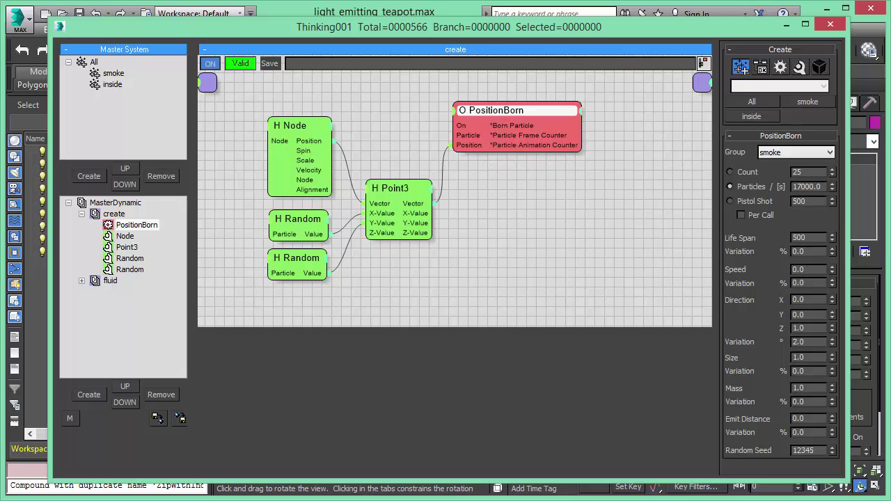
click(81, 214)
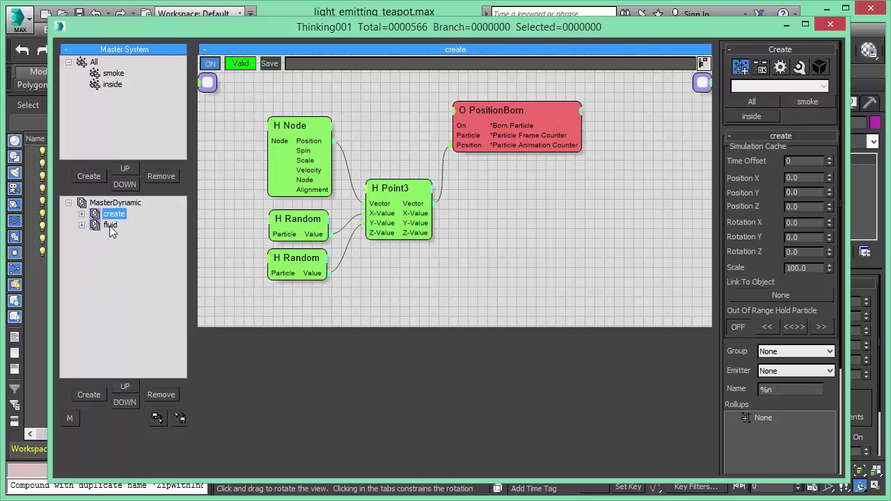
click(109, 226)
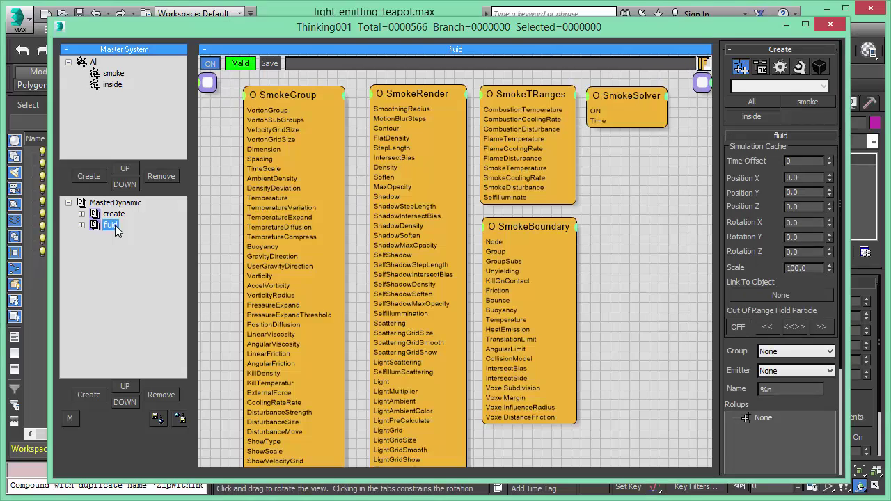
click(613, 313)
Step: Move the node editor aside and play the animation to generate the smoke particles
drag(674, 26, 0, 28)
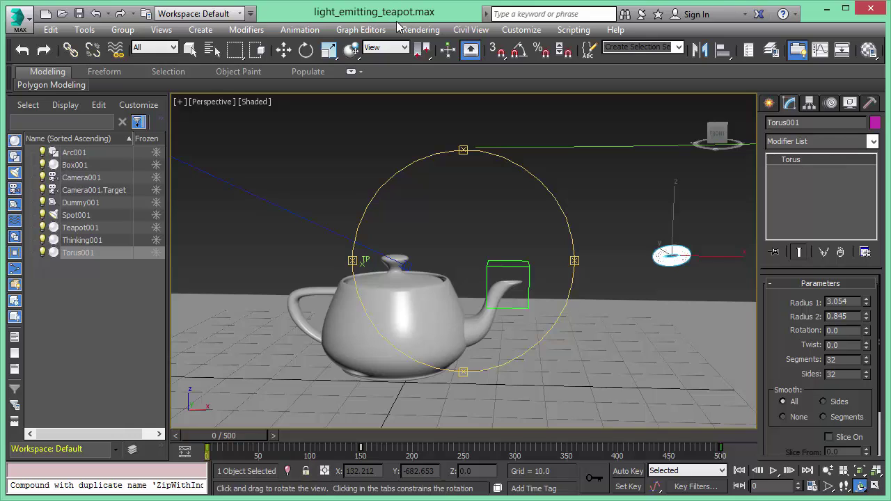
click(774, 471)
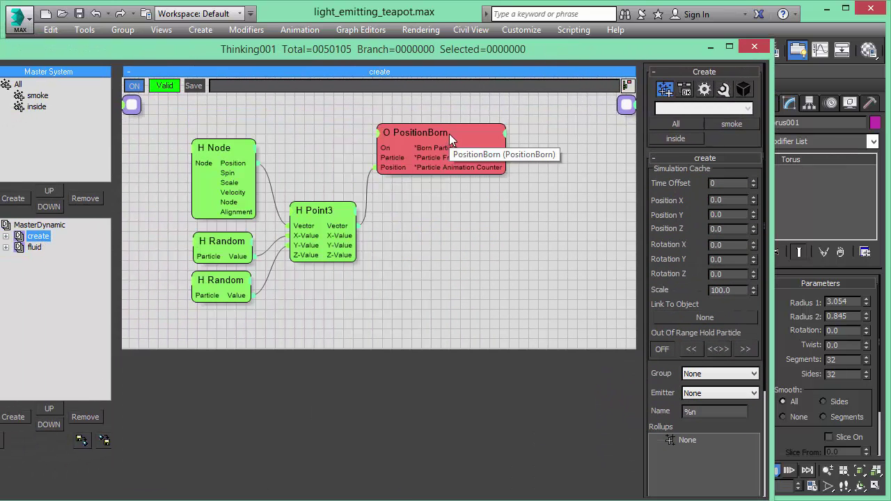
Step: Check PositionBorn's birth settings and show the SmokeGroup rollout with Temperature 20.0 and Buoyancy 2.0
click(450, 131)
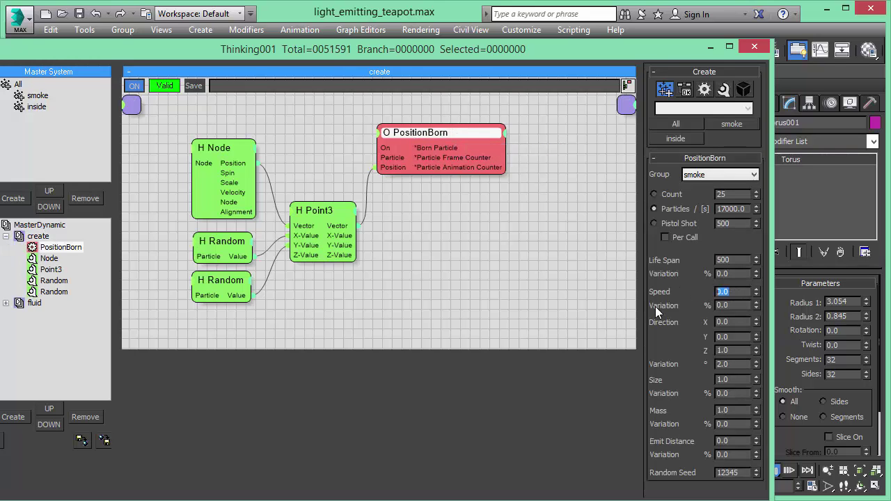
drag(651, 42, 647, 44)
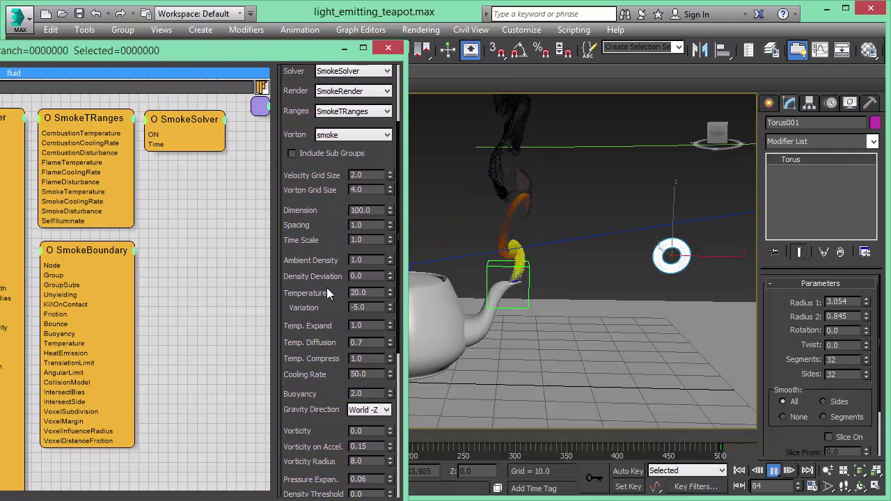
drag(364, 292, 340, 291)
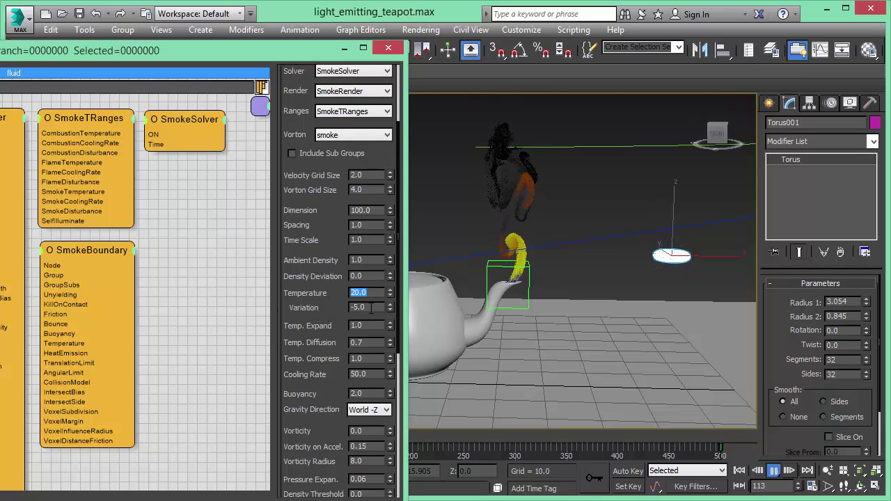
drag(371, 307, 352, 306)
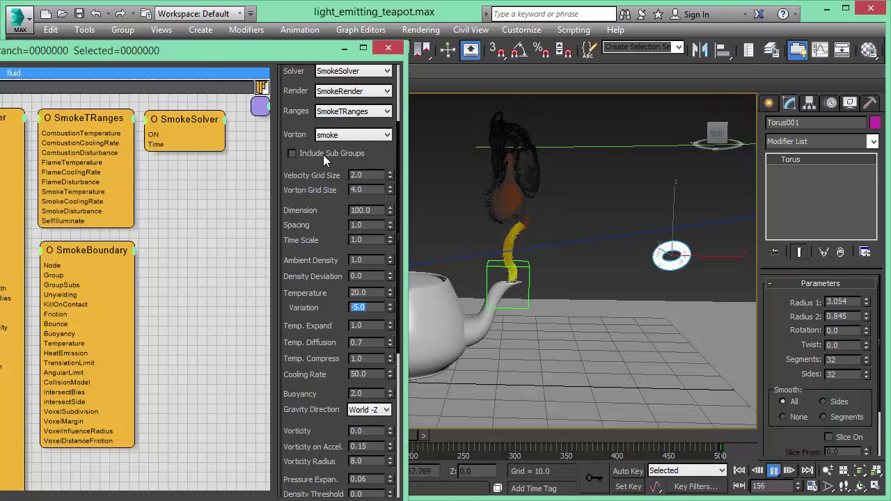
click(387, 47)
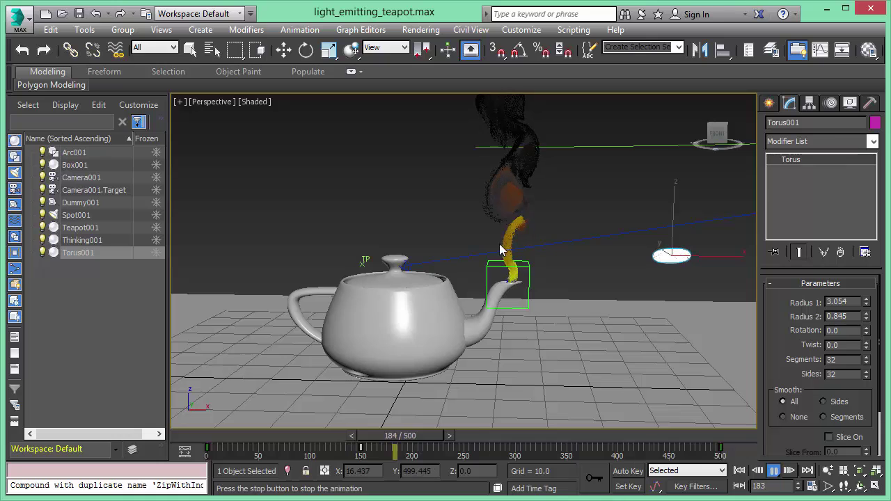
key(alt+Tab)
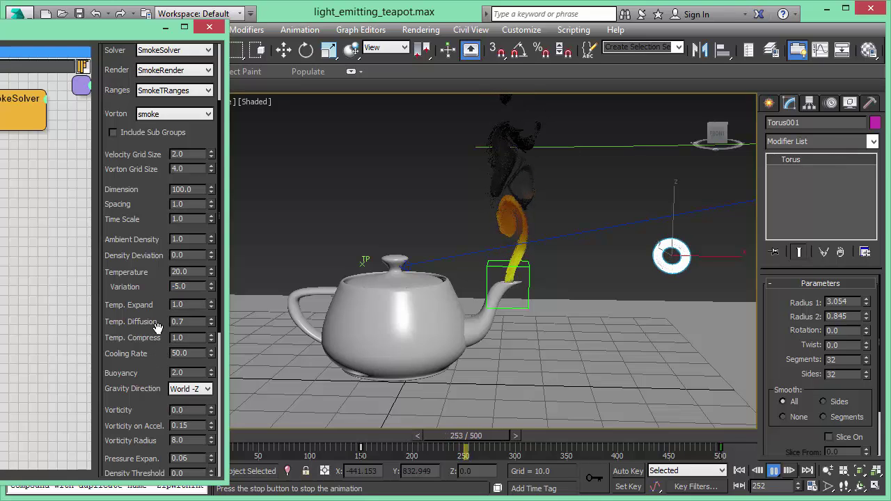
Step: Set the smoke's Vorticity on Accel. to 0.2, after first trying 1.0, and rewind to frame 0
scroll(158, 327, down, 3)
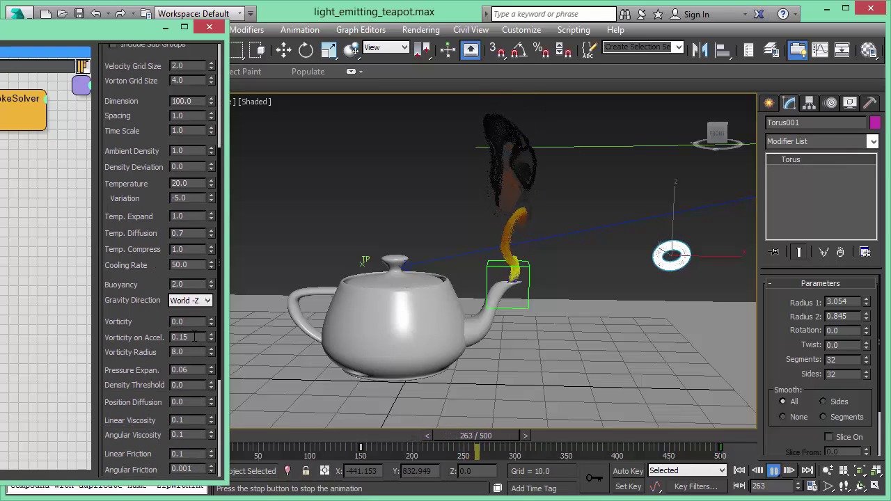
drag(195, 336, 178, 337)
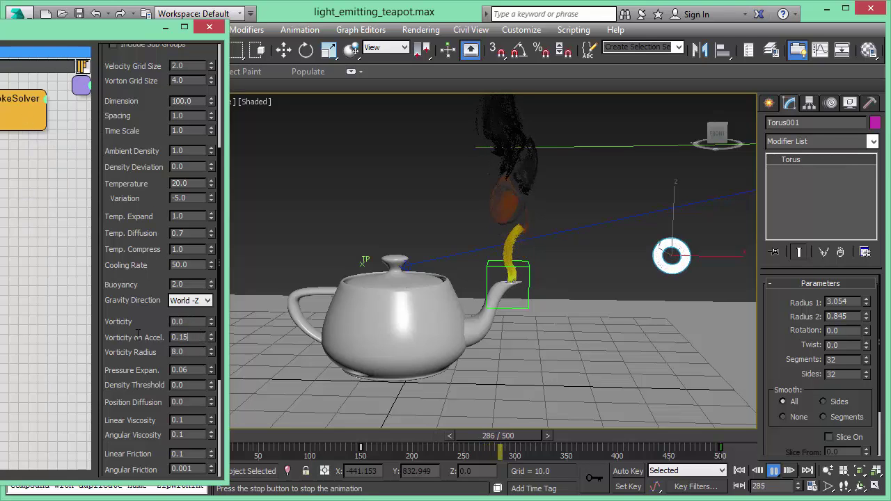
text(1.0)
key(Return)
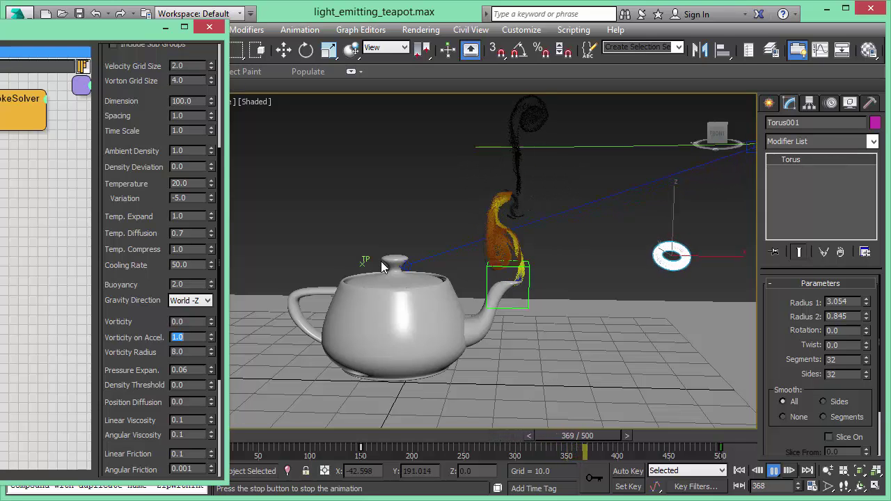
click(161, 339)
text(0.2)
key(Return)
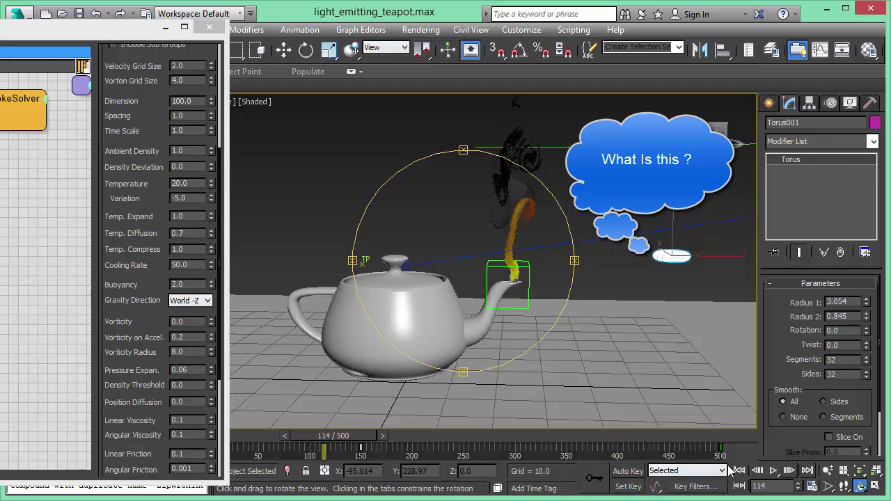
click(739, 471)
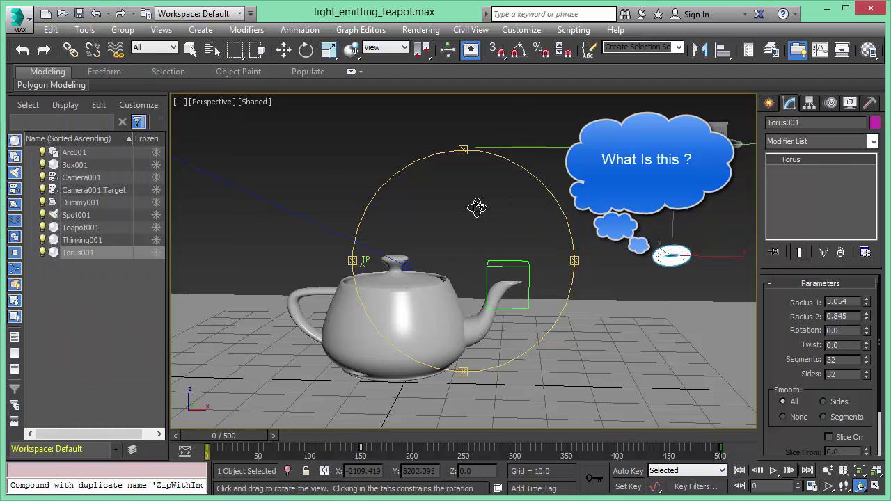
Step: Move the torus left above the teapot spout and orbit to look down on it
click(283, 48)
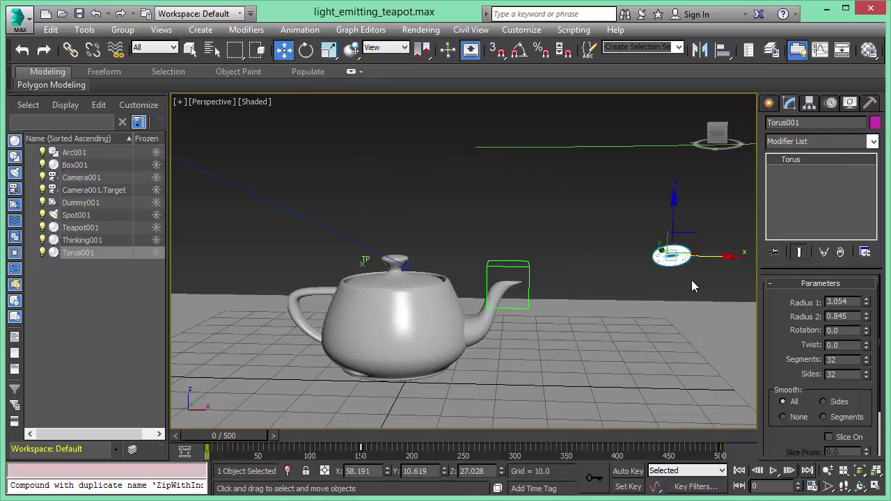
drag(702, 256, 540, 253)
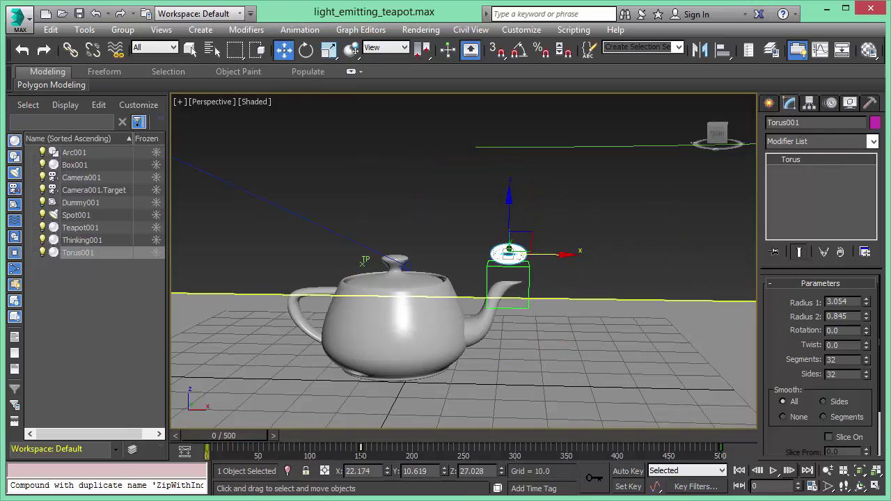
click(856, 485)
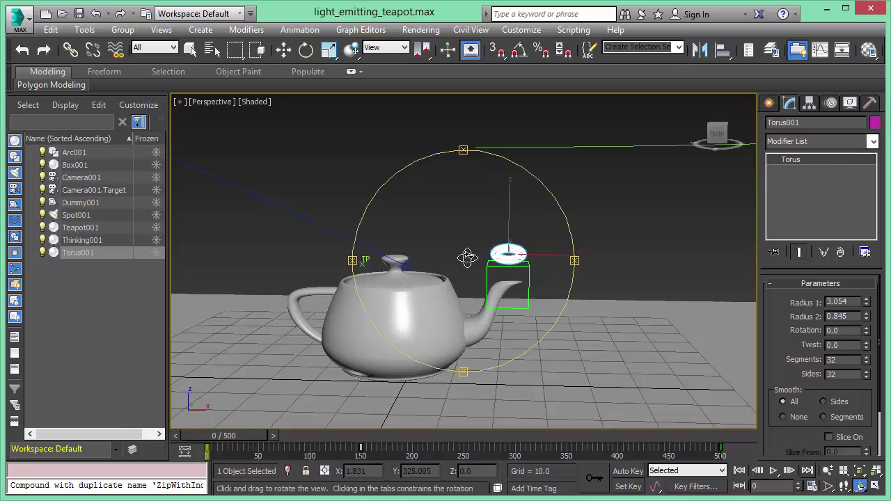
drag(467, 257, 487, 236)
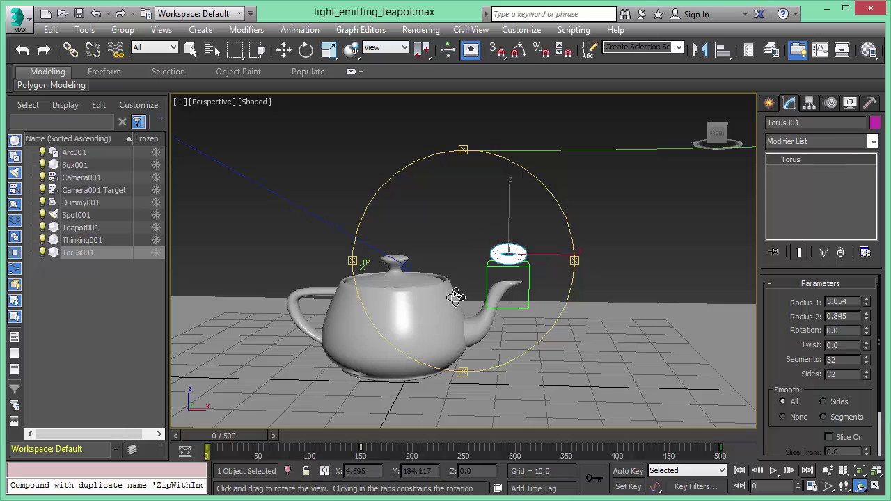
Step: Play the smoke simulation to test the torus position, then orbit lower and closer
click(773, 472)
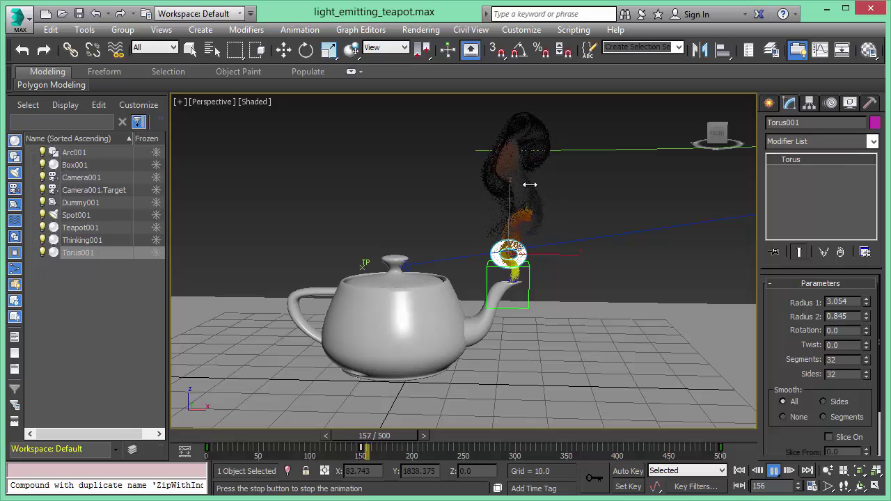
click(774, 470)
drag(548, 287, 427, 293)
drag(518, 253, 495, 259)
scroll(481, 253, up, 3)
scroll(504, 252, down, 3)
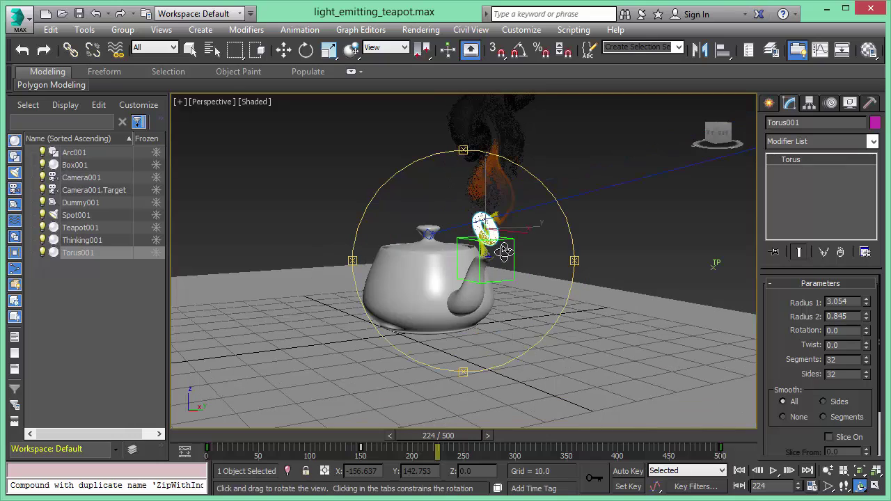
Step: Replay the simulation to frame 318 and orbit to a side view of the plume
click(775, 470)
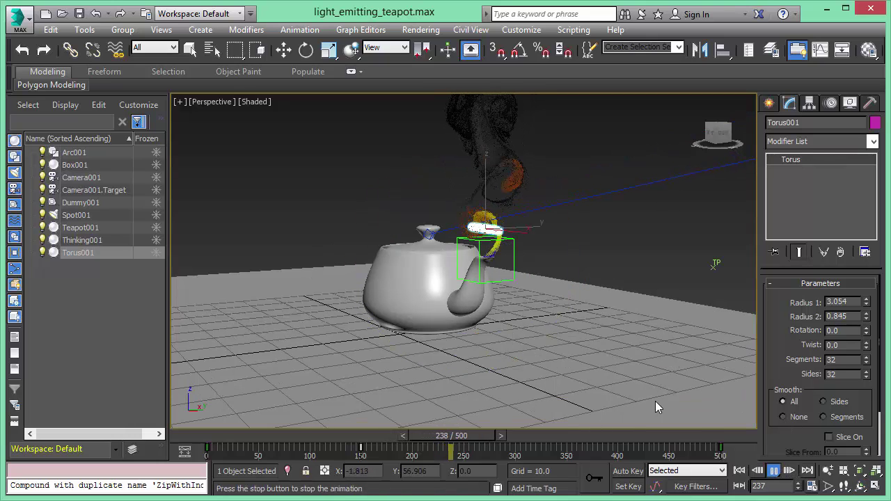
click(773, 470)
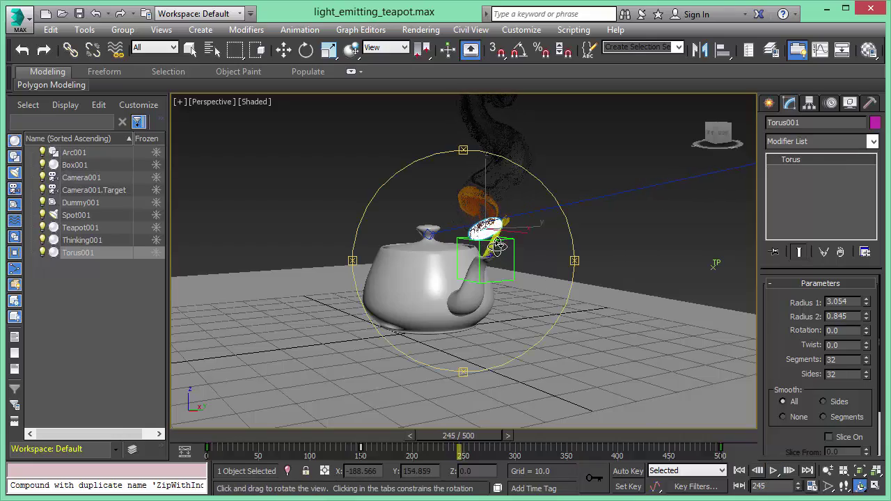
drag(525, 266, 501, 275)
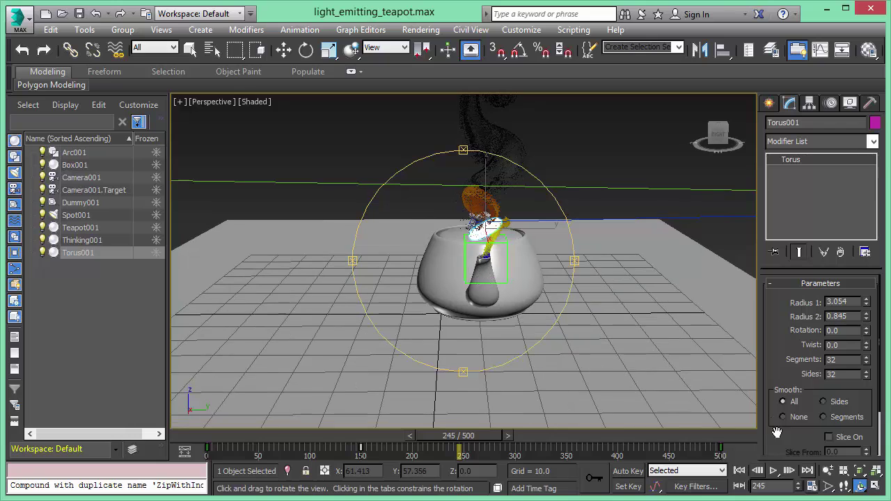
click(779, 469)
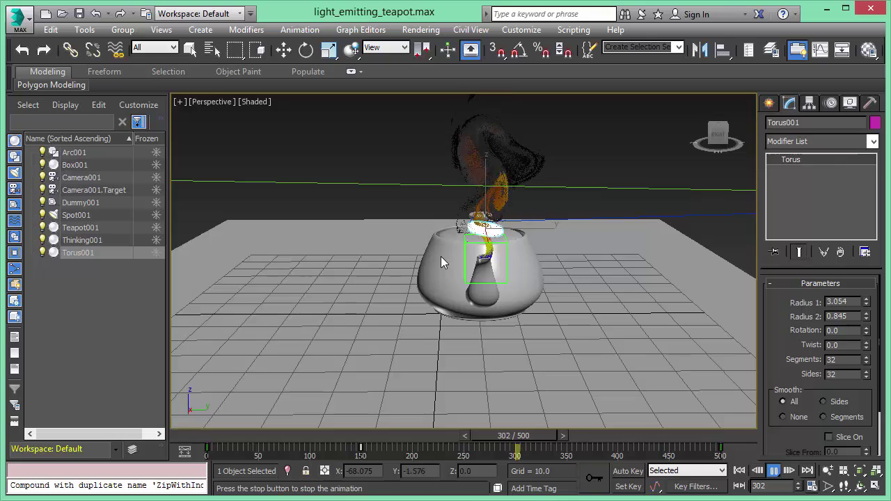
click(773, 471)
click(860, 485)
drag(428, 252, 545, 252)
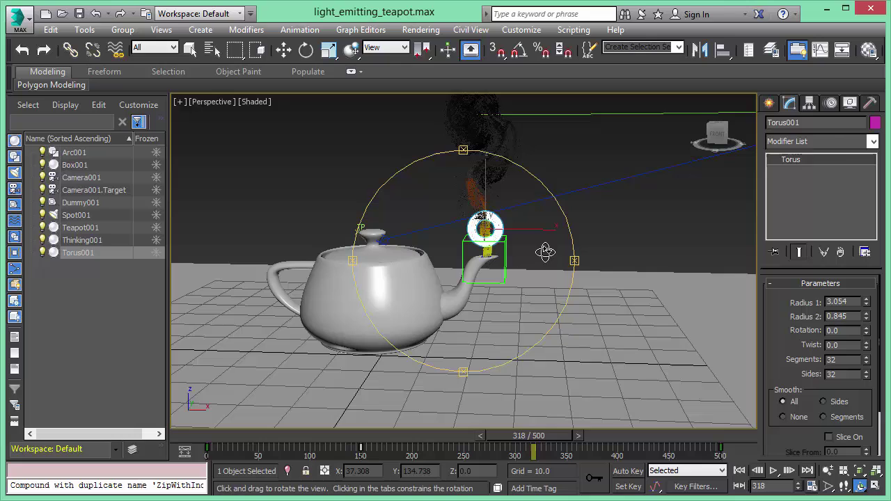
Step: Rewind to frame 0, nudge the torus slightly along X and play to frame 94
click(287, 49)
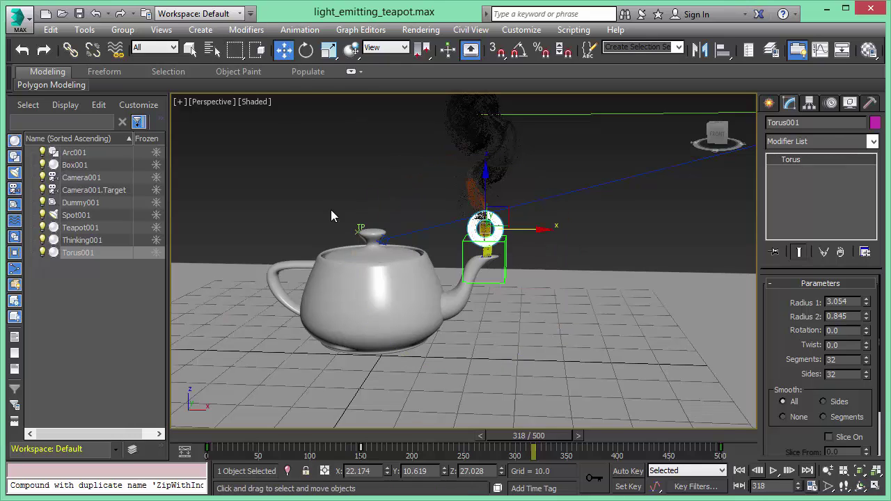
click(739, 472)
drag(529, 230, 545, 230)
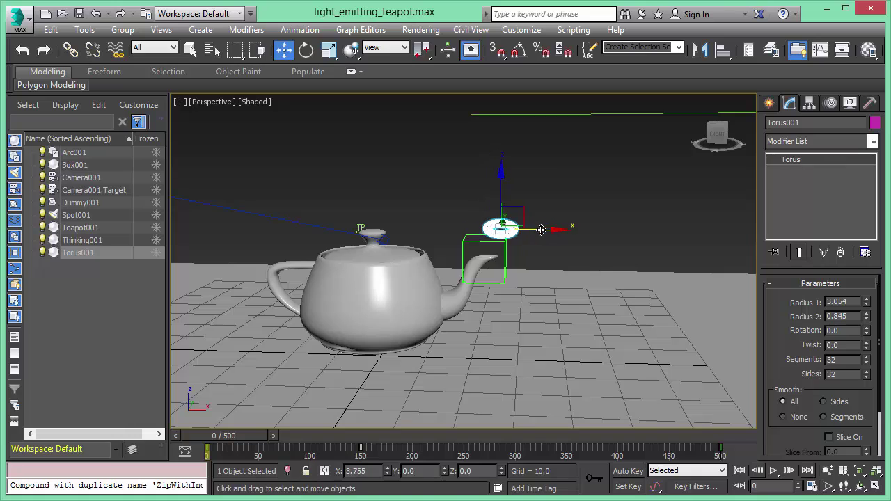
click(773, 471)
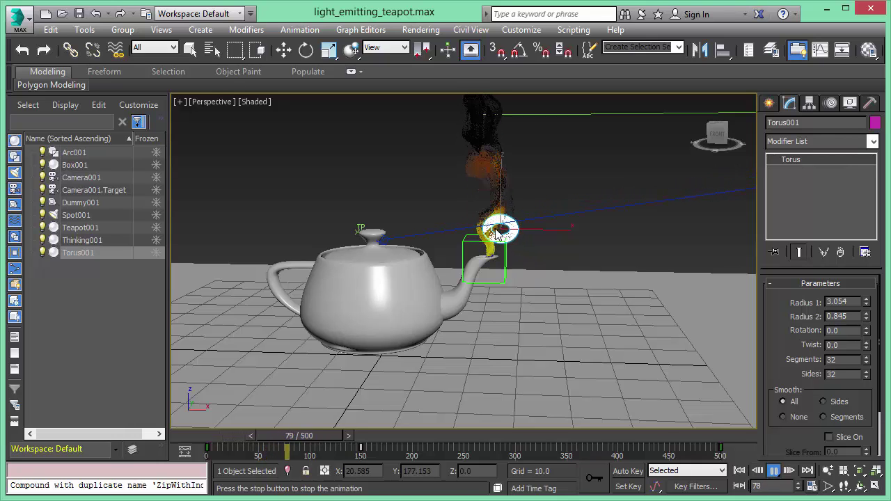
click(773, 470)
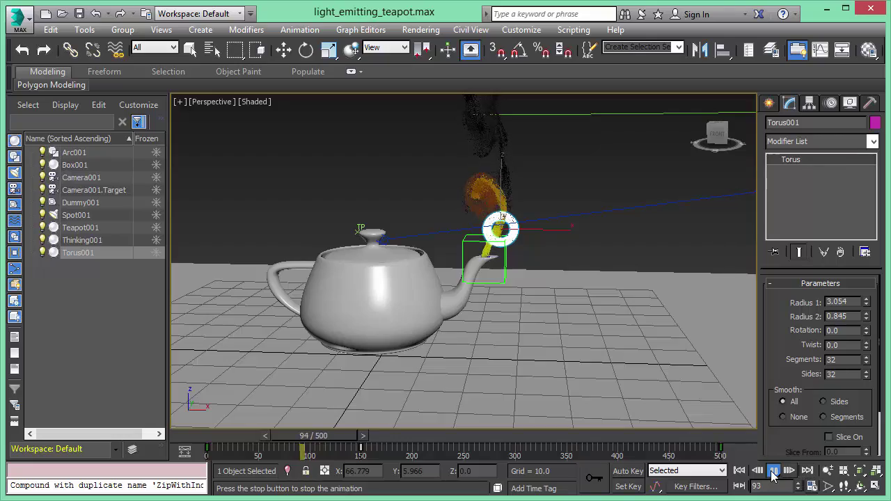
Step: Orbit around the teapot, continue playback to frame 128, then view the scene from above
click(284, 50)
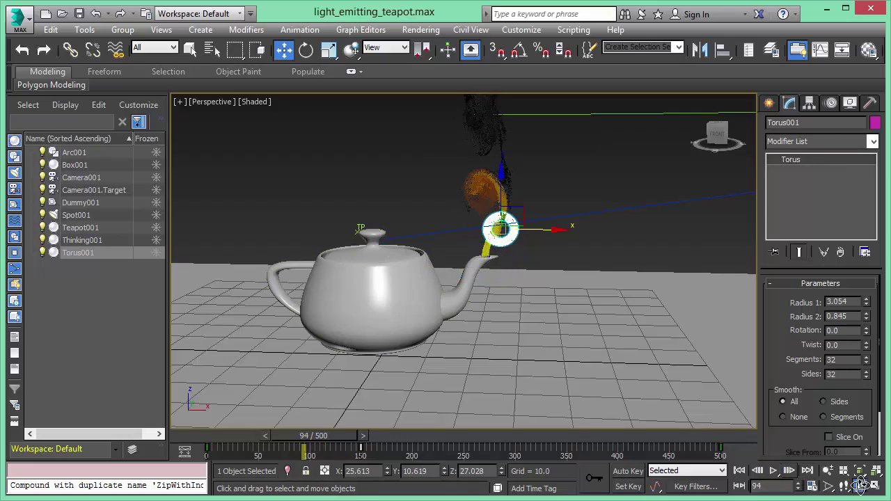
click(861, 485)
drag(529, 328, 479, 258)
click(773, 471)
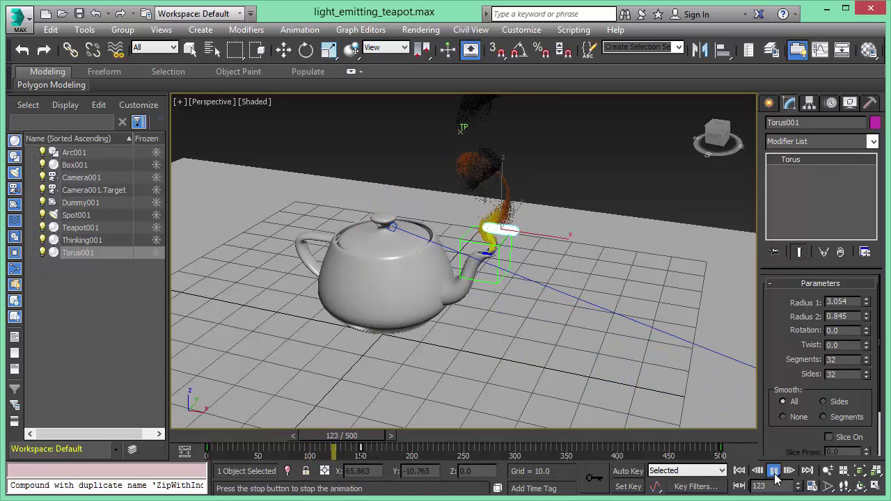
click(773, 471)
click(860, 485)
drag(450, 277, 508, 237)
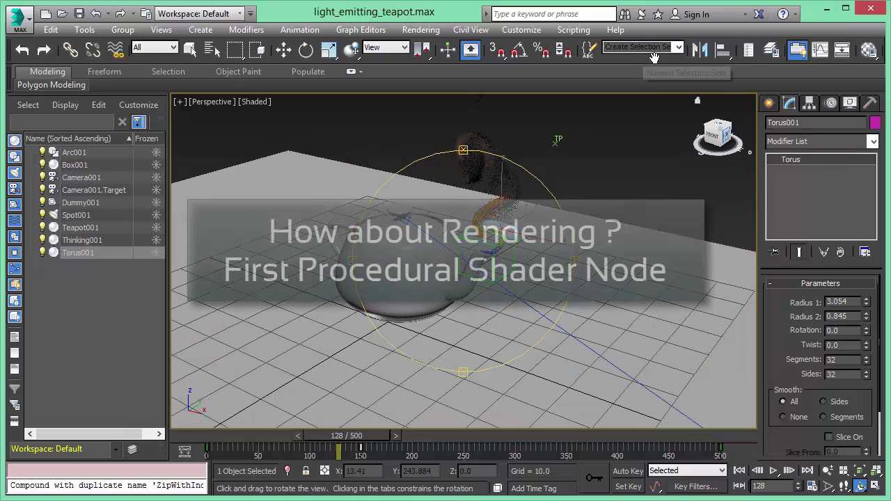
Step: Render frame 128 of the Perspective view with Render Production, moving the frame window aside
drag(654, 55, 524, 50)
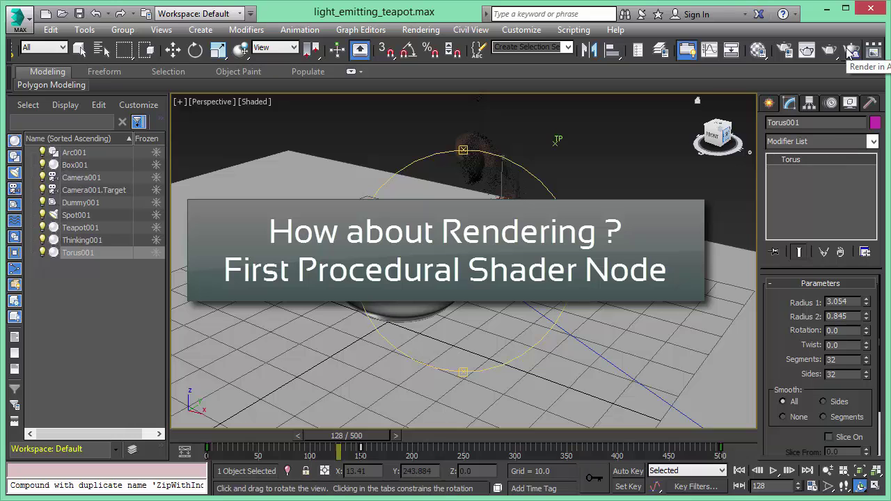
click(807, 50)
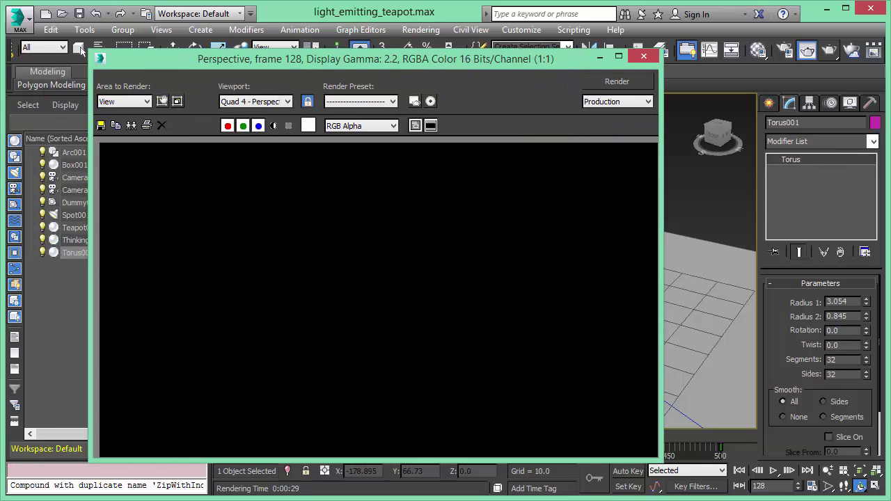
drag(428, 63, 619, 50)
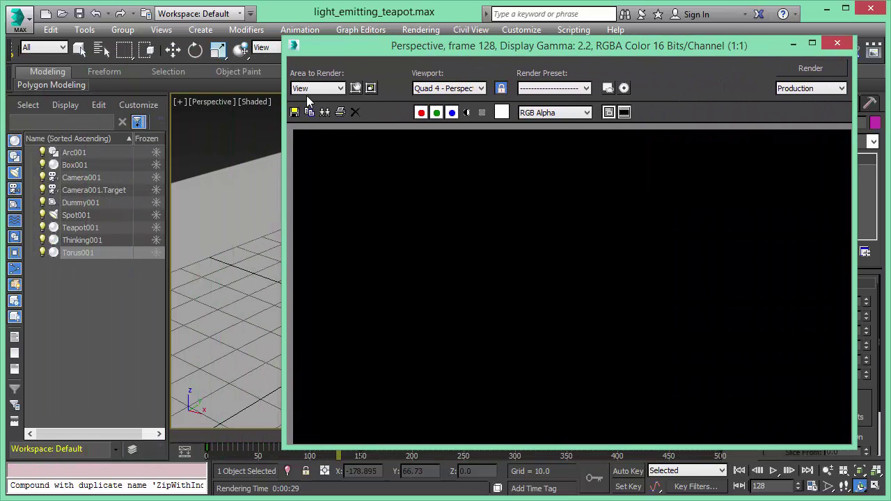
key(shift+q)
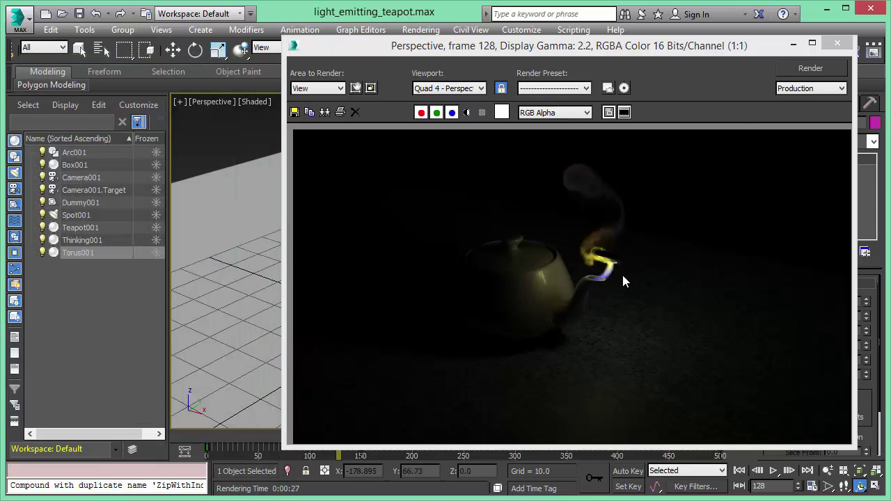
Step: Close the render window, rewind and replay the smoke animation
click(838, 45)
click(739, 471)
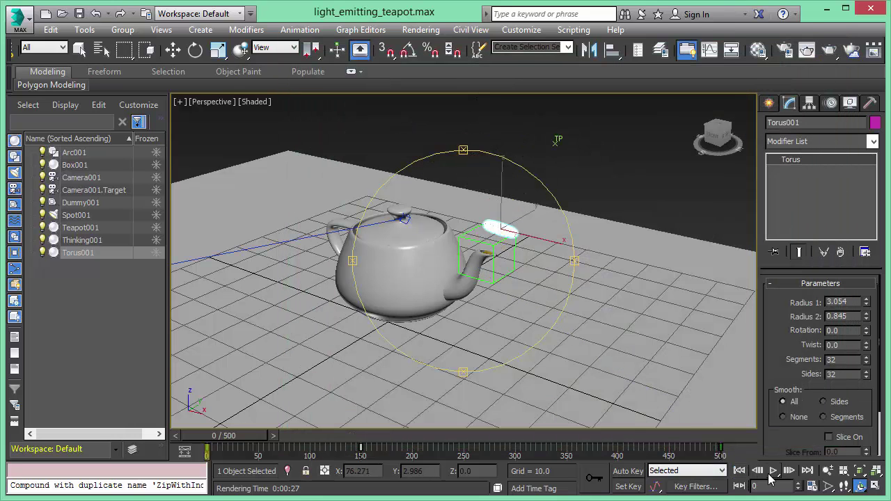
click(775, 471)
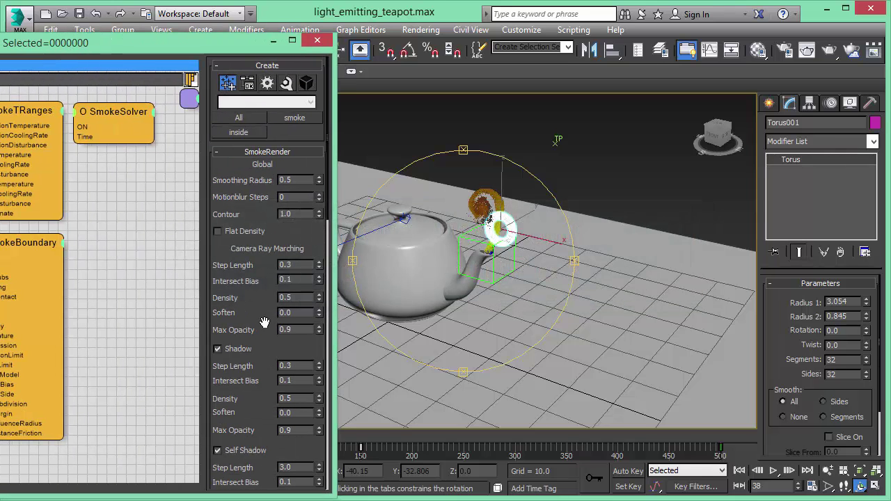
Step: Set the SmokeRender Light Emitter Intensity to 1.0 and render frame 38
drag(265, 322, 268, 130)
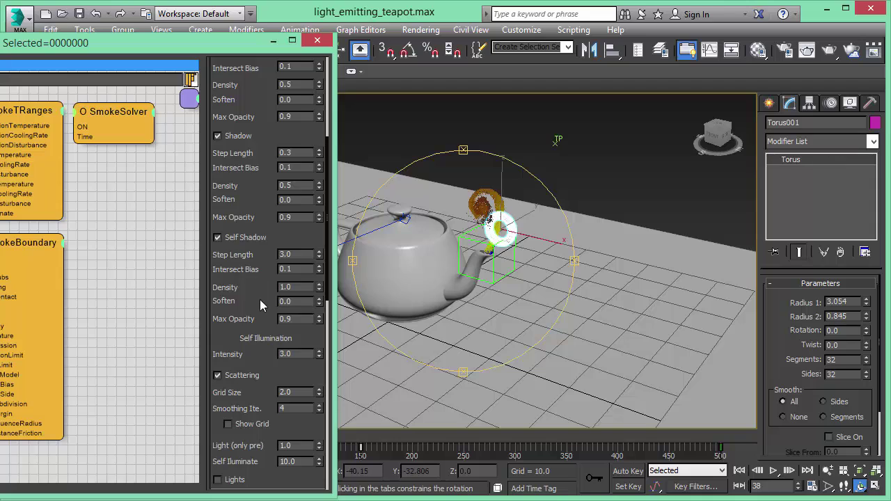
scroll(259, 230, down, 8)
drag(259, 228, 241, 74)
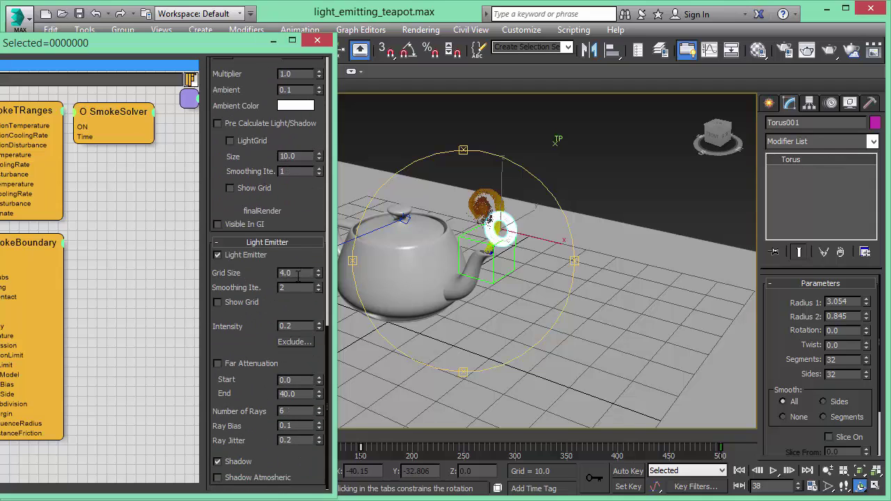
click(293, 325)
text(1)
key(Return)
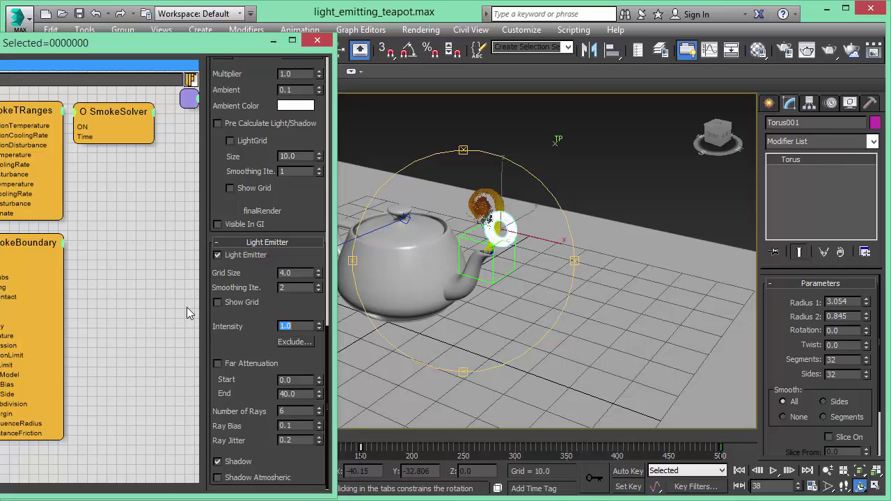
click(829, 51)
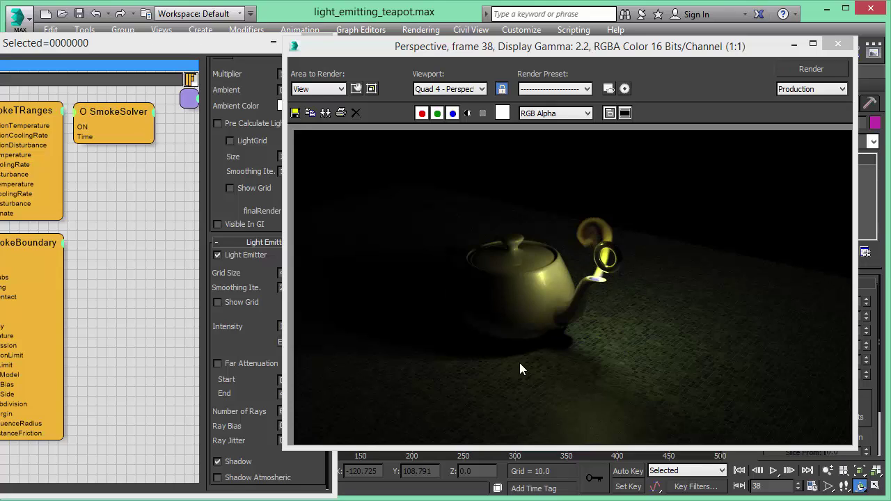
Step: Render frame 38 with emitter Intensity 3.0, then again with Far Attenuation on, End 40.0
click(259, 315)
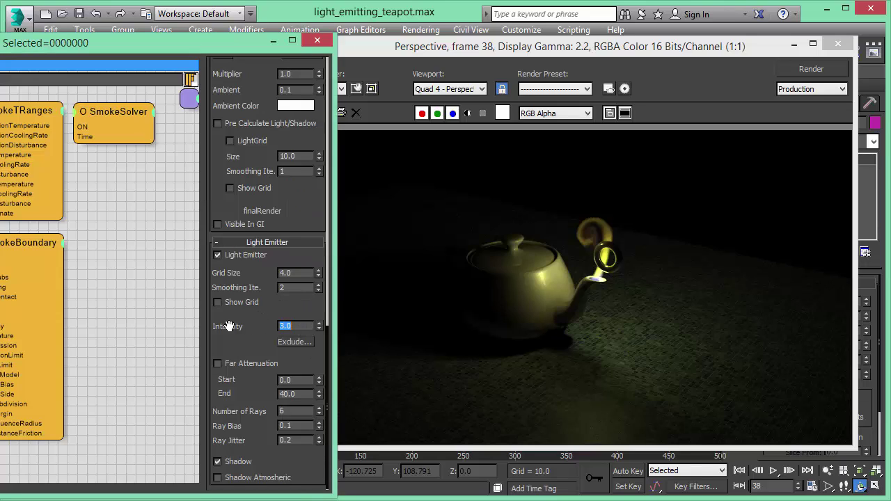
click(808, 71)
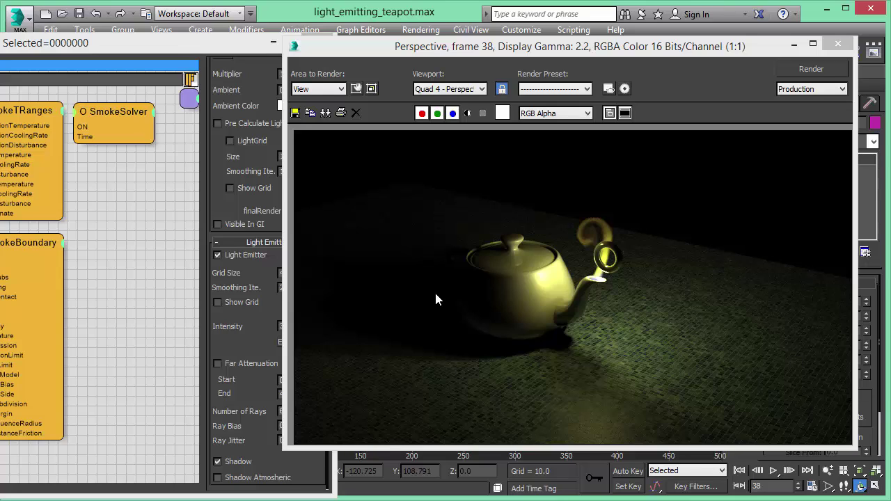
click(268, 328)
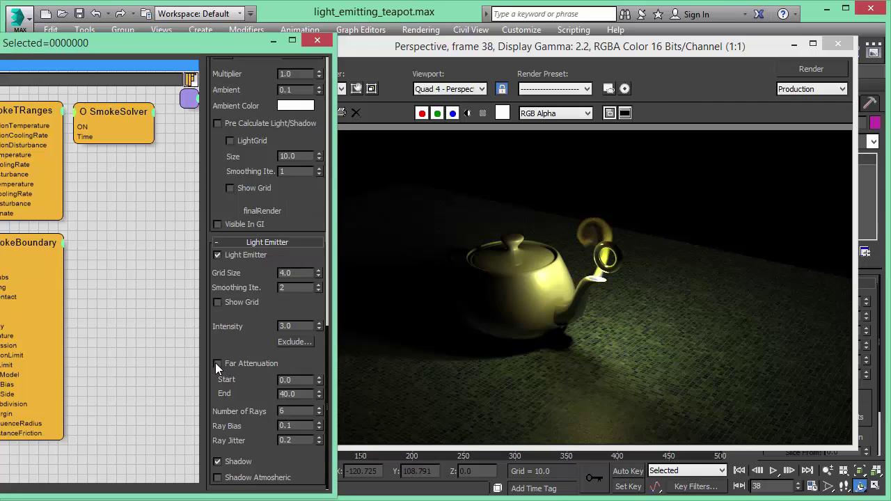
click(217, 363)
drag(310, 394, 213, 393)
click(812, 68)
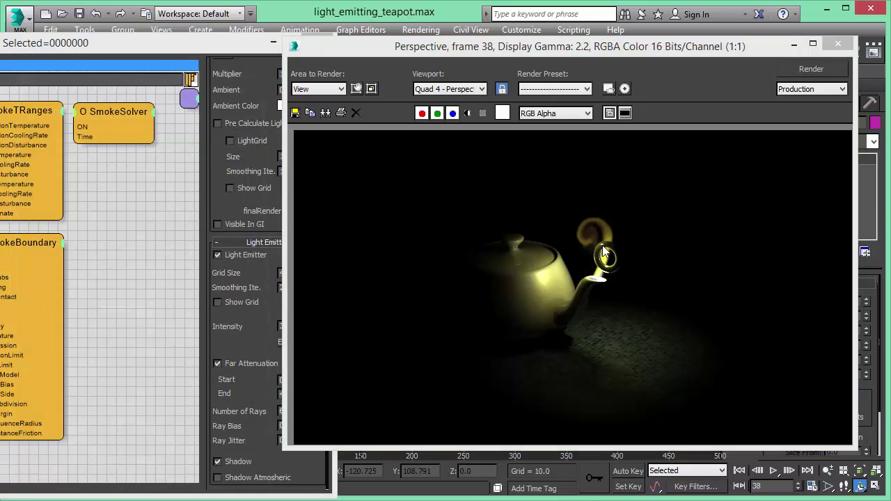
Step: Bring the SmokeRender light emitter parameters forward to reach the Far Attenuation setting
click(251, 341)
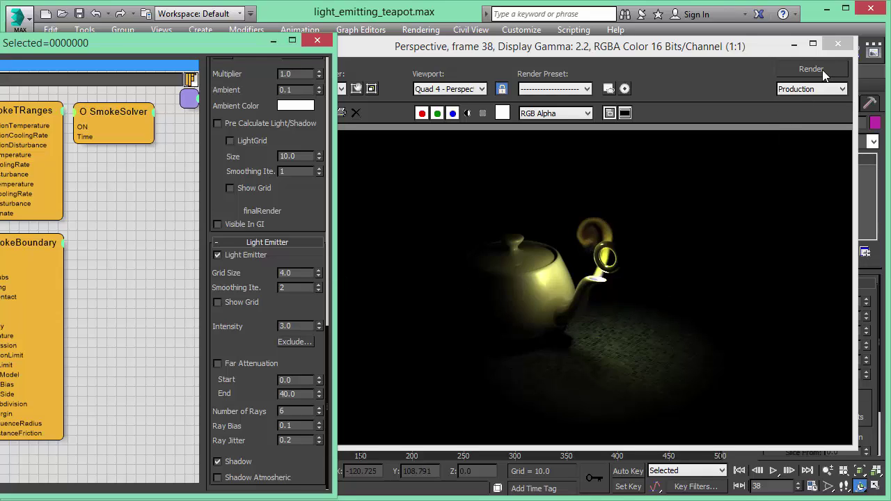
Step: Close the Rendered Frame Window, rewind to the first frame and play the smoke animation
click(837, 43)
click(739, 470)
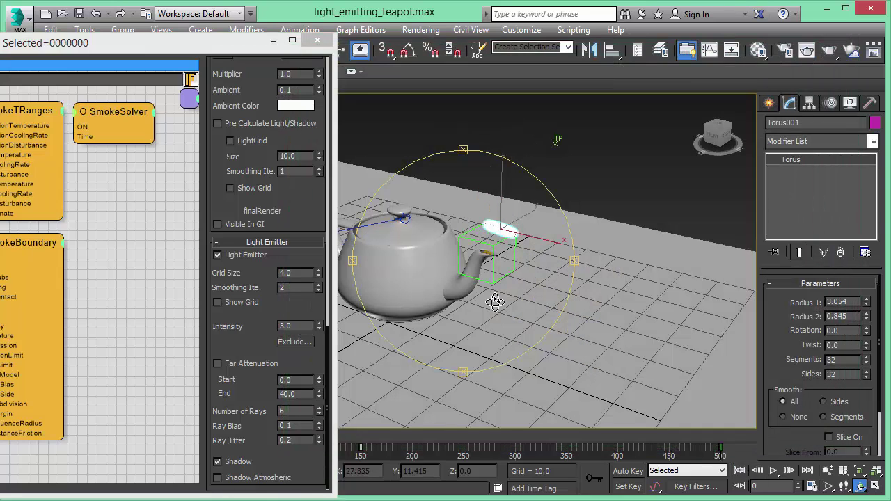
click(774, 472)
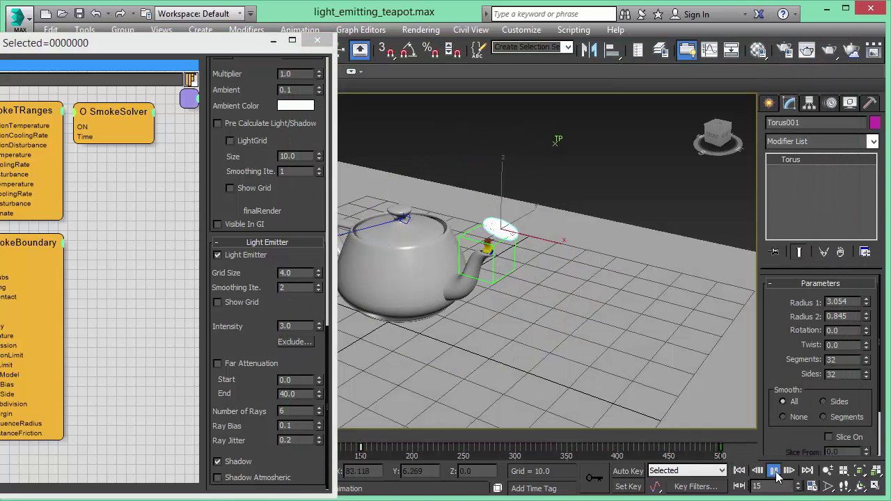